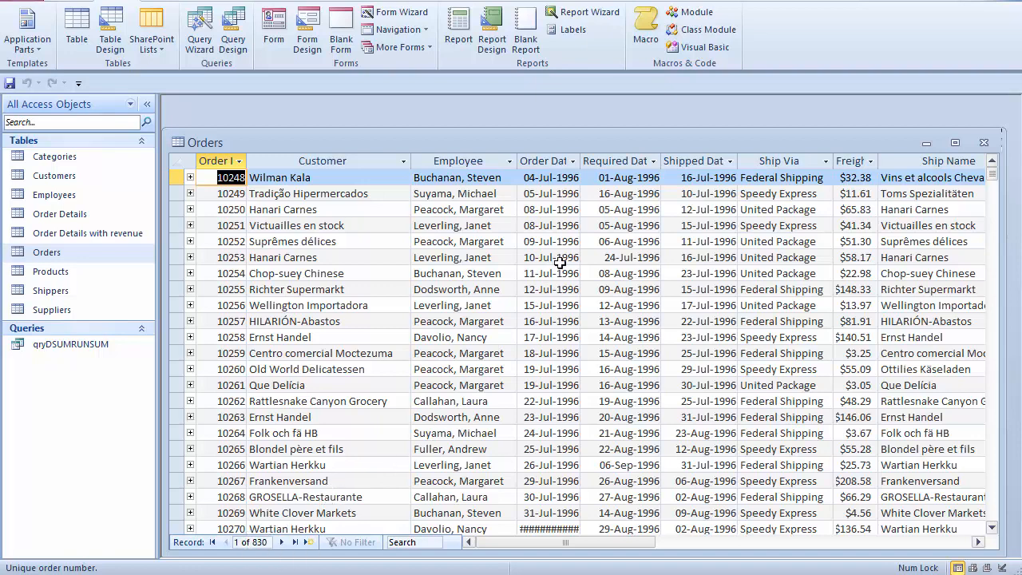
Step: Autofit the Order Date and Freight columns of the Orders datasheet so headers and values show fully
{"action": "double_click", "coordinate": [581, 155]}
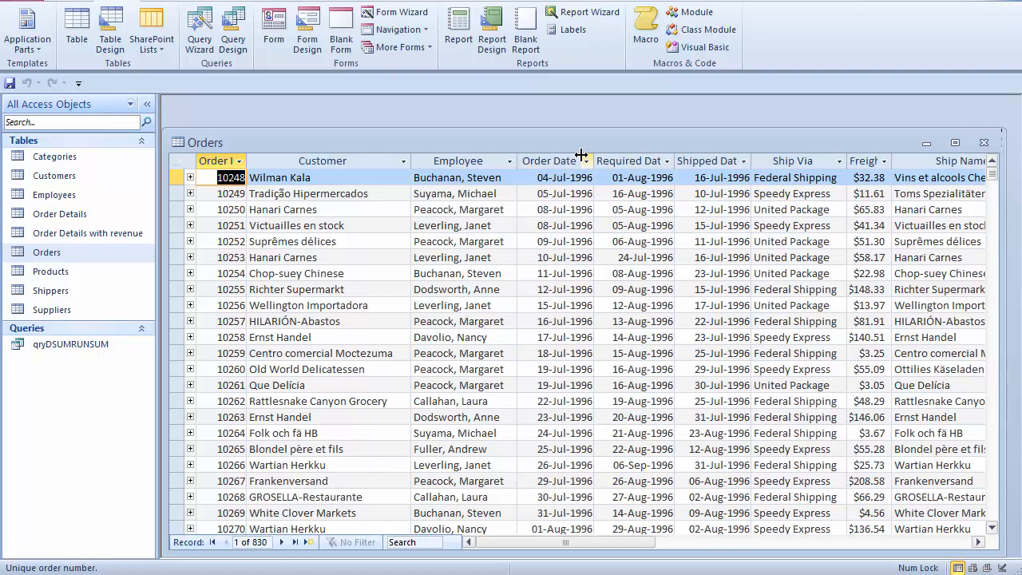
{"action": "double_click", "coordinate": [892, 161]}
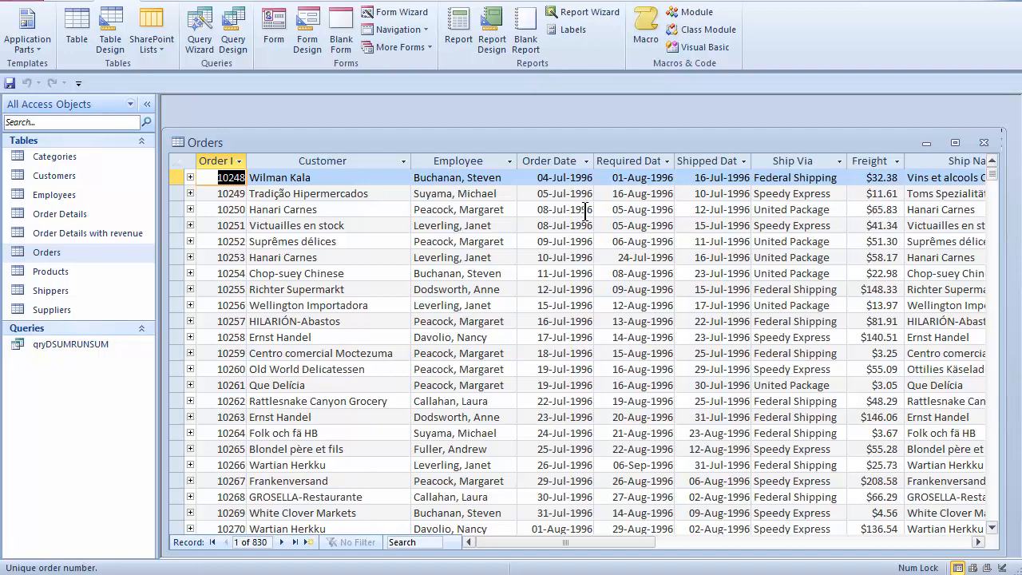
Step: Close Orders without saving the layout and start a new query design on the Orders table
{"action": "left_click", "coordinate": [985, 149]}
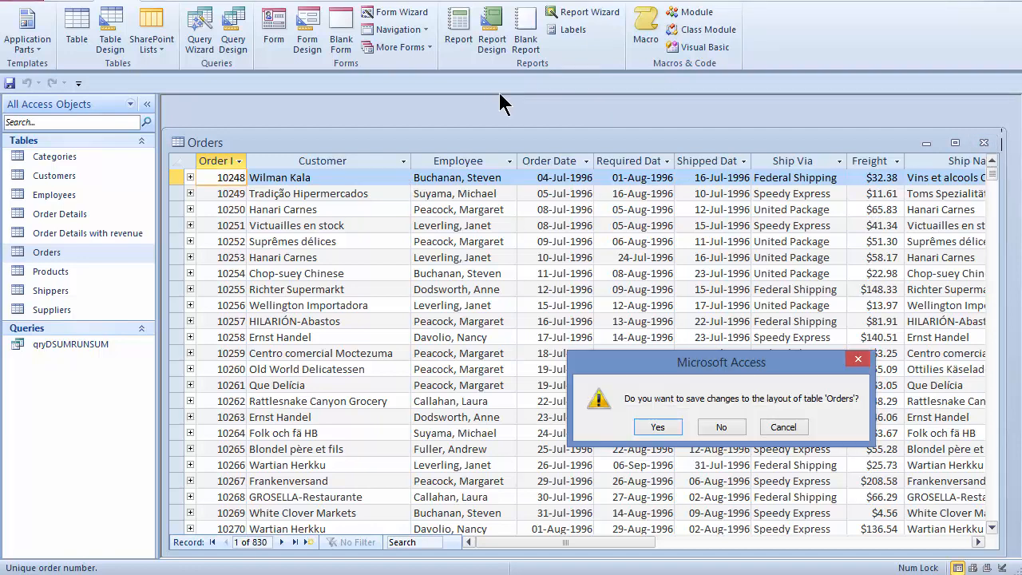
{"action": "left_click", "coordinate": [723, 427]}
{"action": "left_click", "coordinate": [233, 32]}
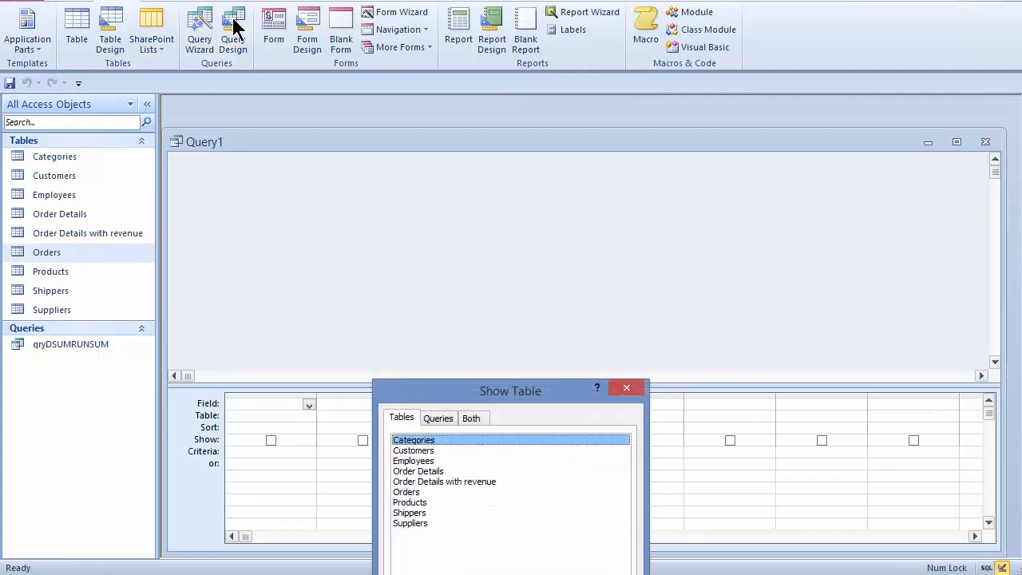
{"action": "double_click", "coordinate": [408, 492]}
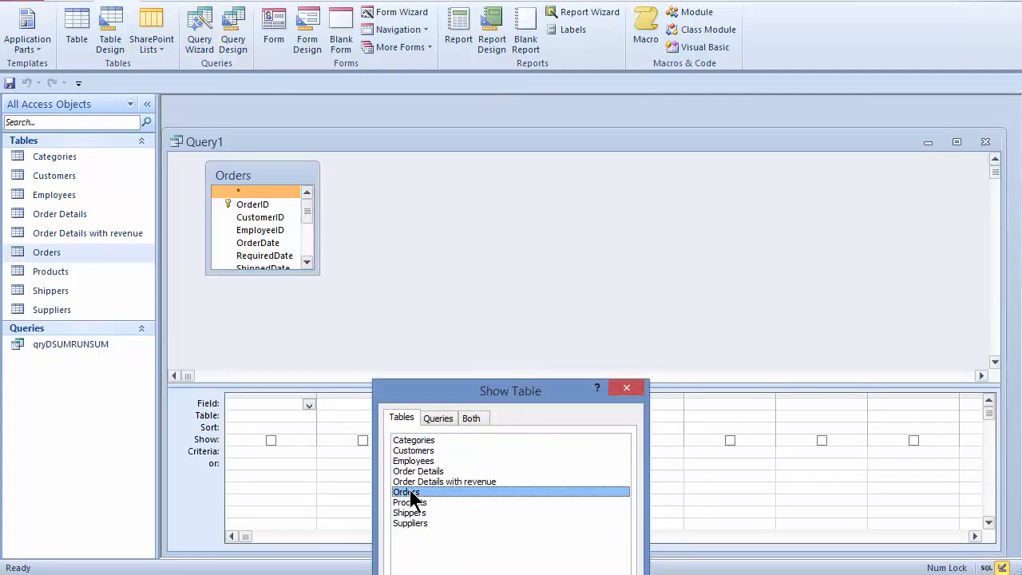
{"action": "left_click", "coordinate": [628, 389]}
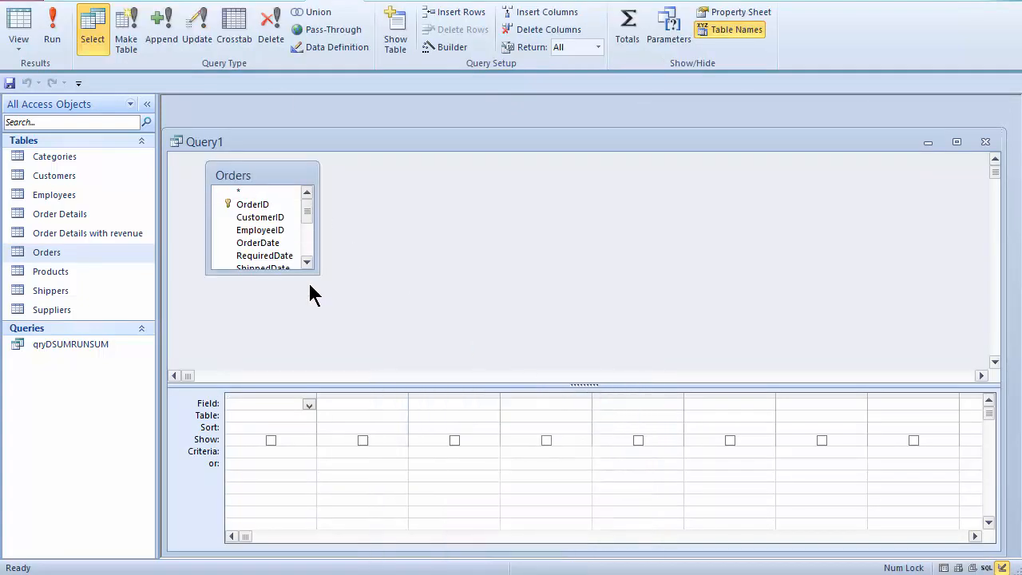
{"action": "left_click_drag", "start_coordinate": [318, 273], "coordinate": [349, 349]}
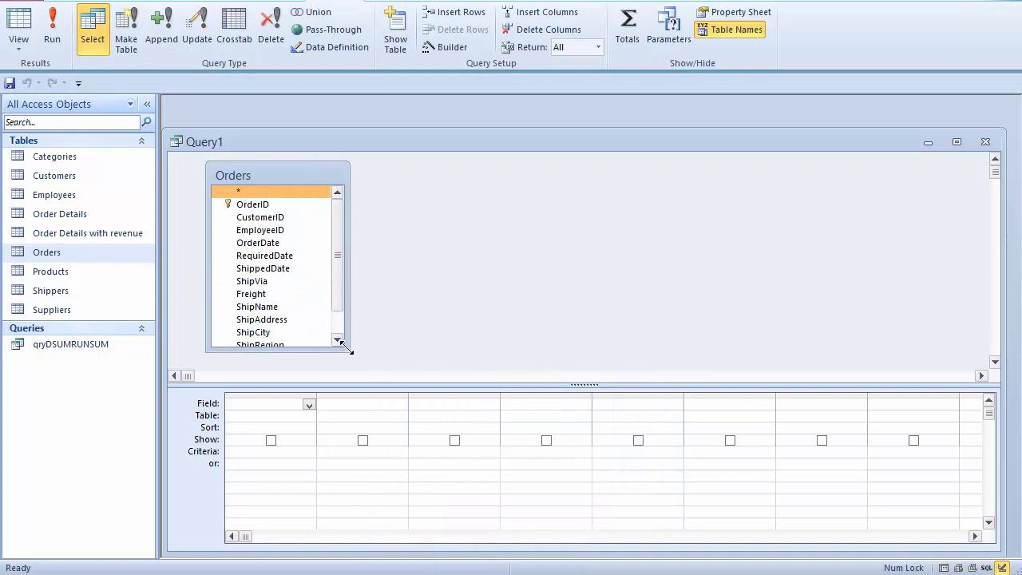
Step: Add EmployeeID and Freight to the query grid, previewing the 830-row results after each
{"action": "double_click", "coordinate": [271, 231]}
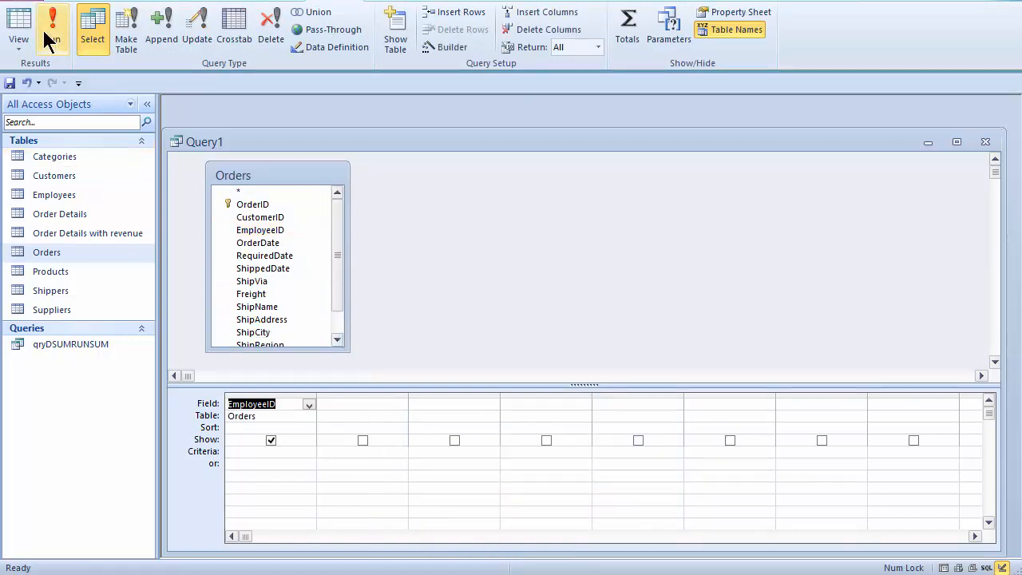
{"action": "left_click", "coordinate": [51, 27]}
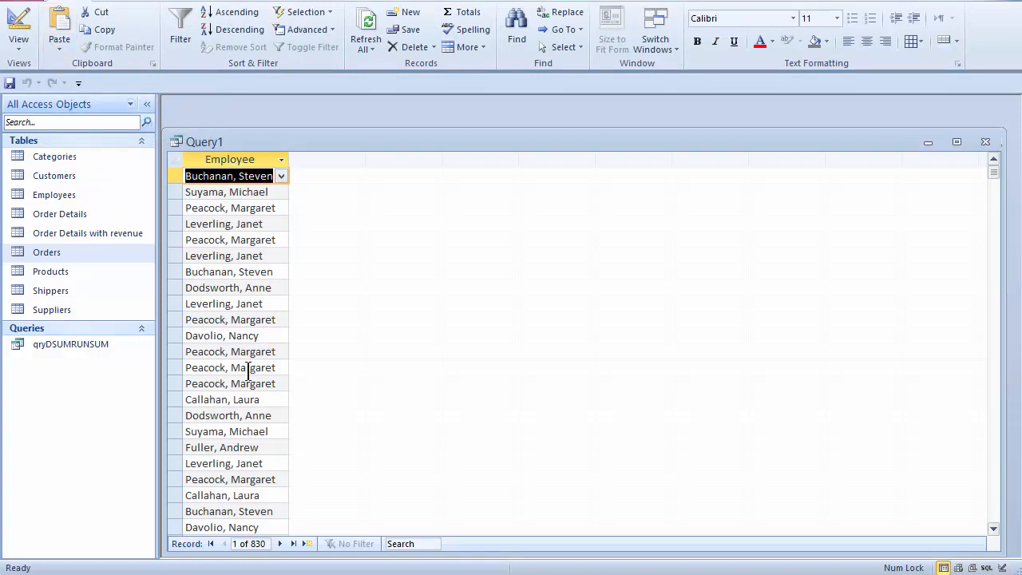
{"action": "left_click", "coordinate": [17, 25]}
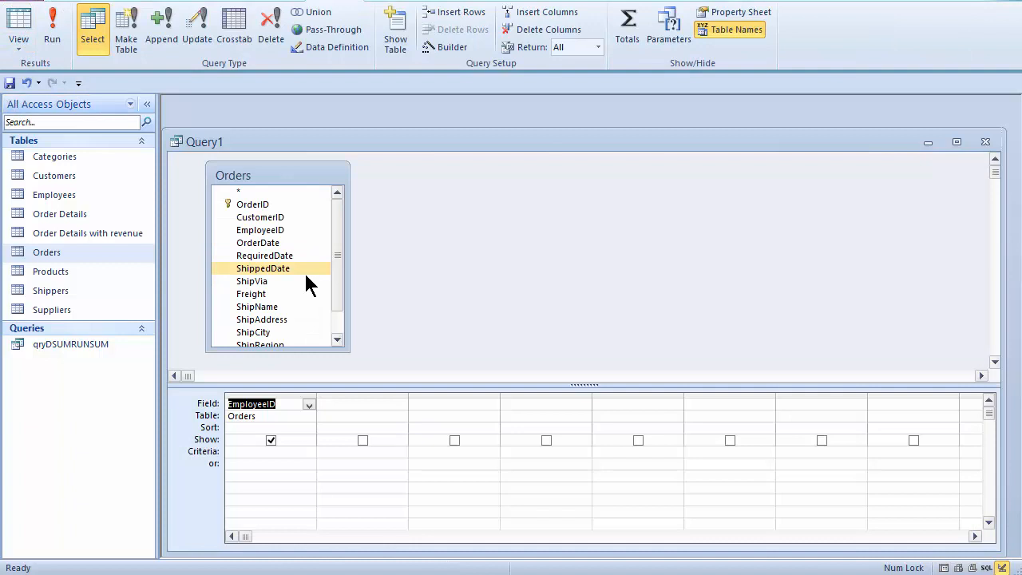
{"action": "double_click", "coordinate": [258, 294]}
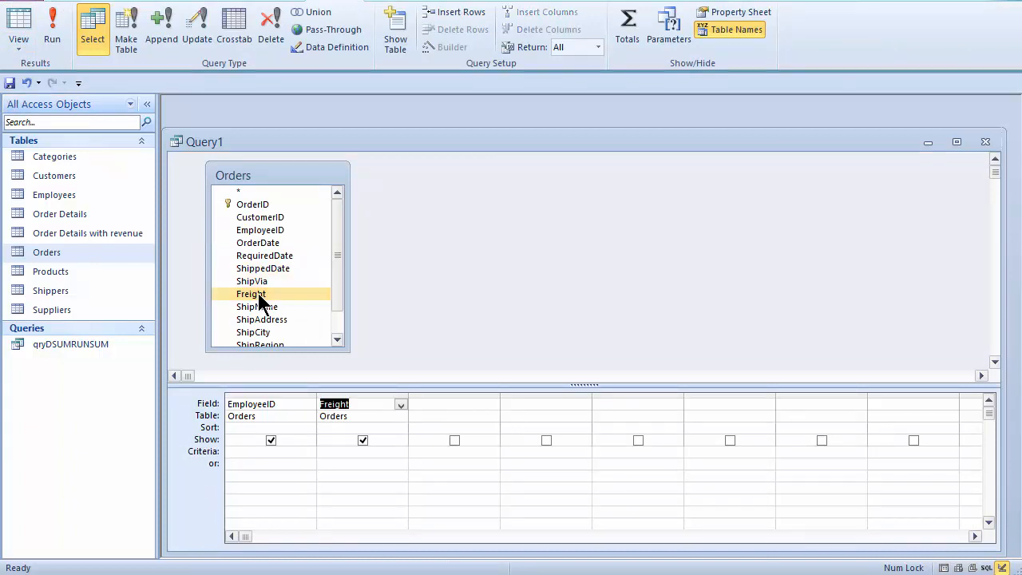
{"action": "left_click", "coordinate": [53, 32]}
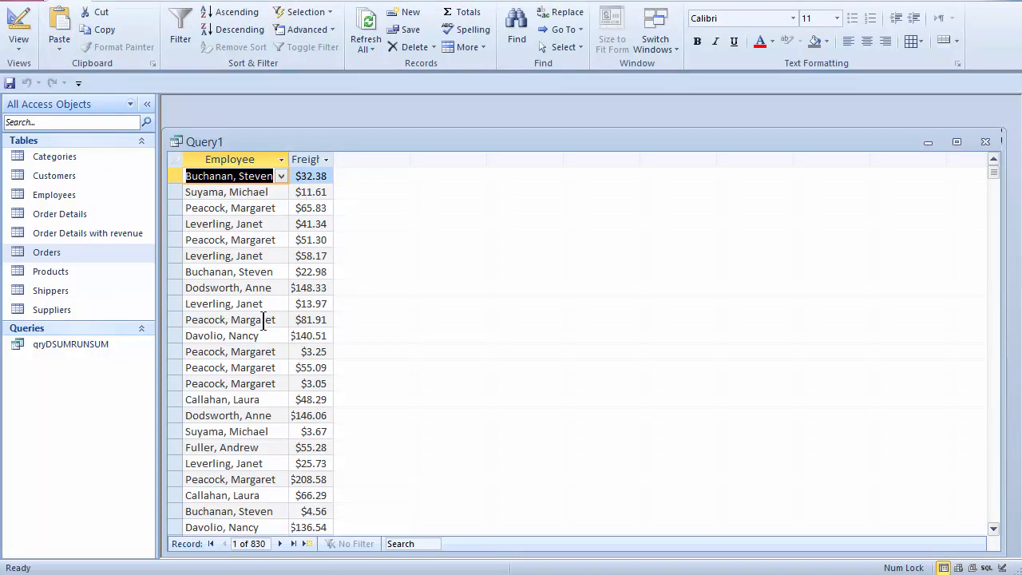
{"action": "left_click", "coordinate": [17, 29]}
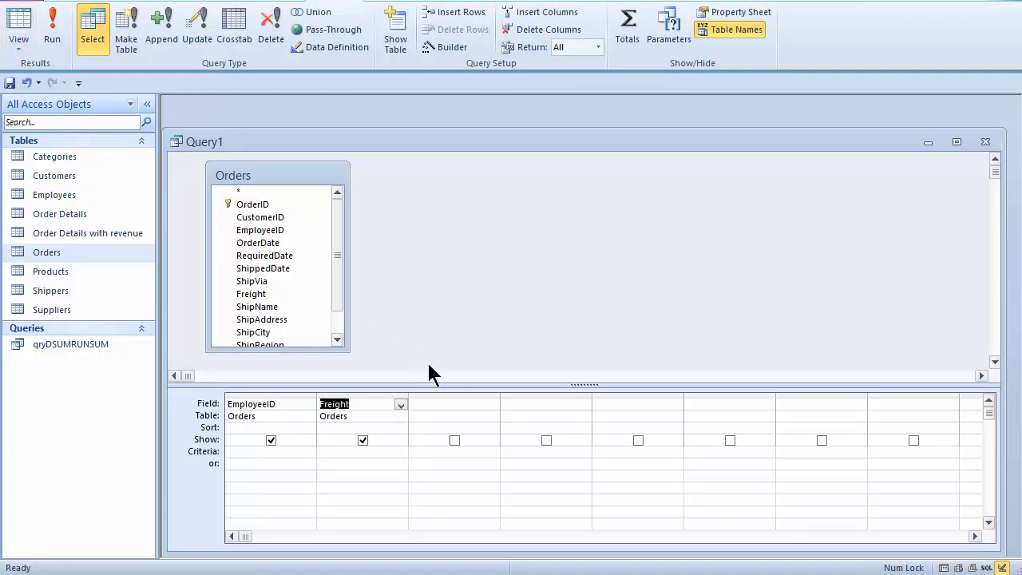
Step: Make Query1 a totals query with Freight set to Sum, and check the nine SumOfFreight rows
{"action": "left_click", "coordinate": [431, 406]}
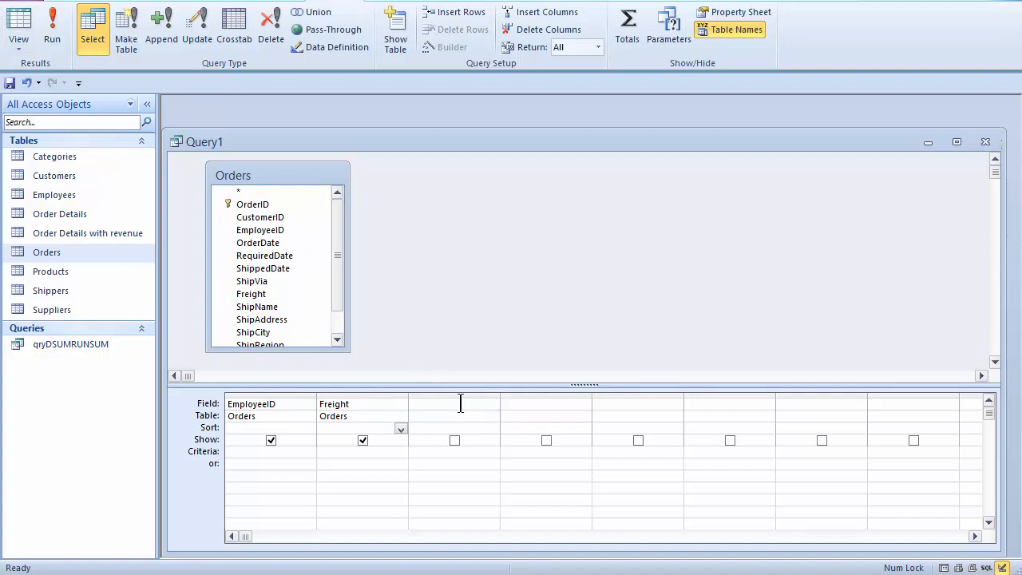
{"action": "left_click", "coordinate": [628, 32]}
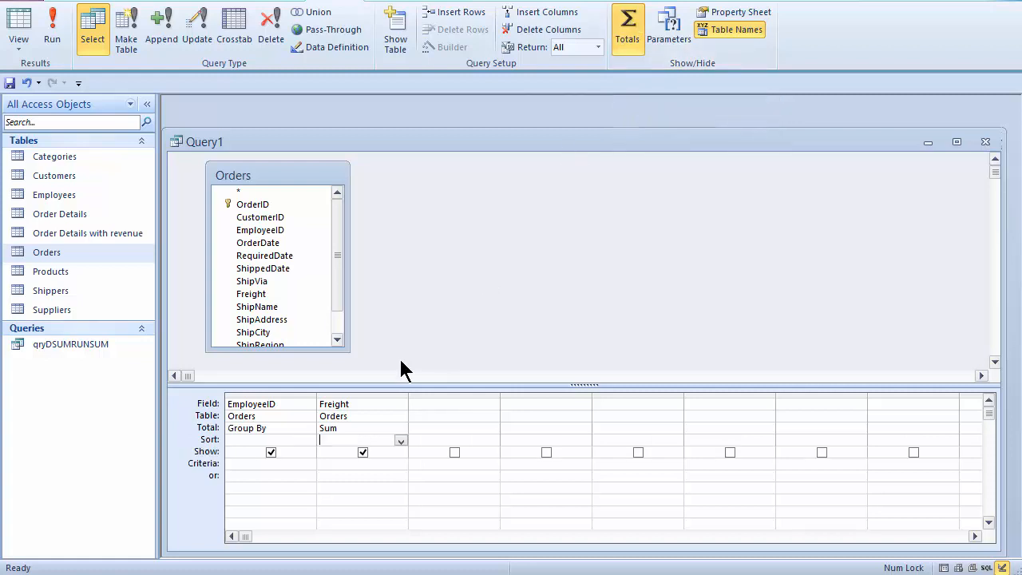
{"action": "left_click", "coordinate": [379, 428]}
{"action": "left_click", "coordinate": [401, 429]}
{"action": "left_click", "coordinate": [343, 440]}
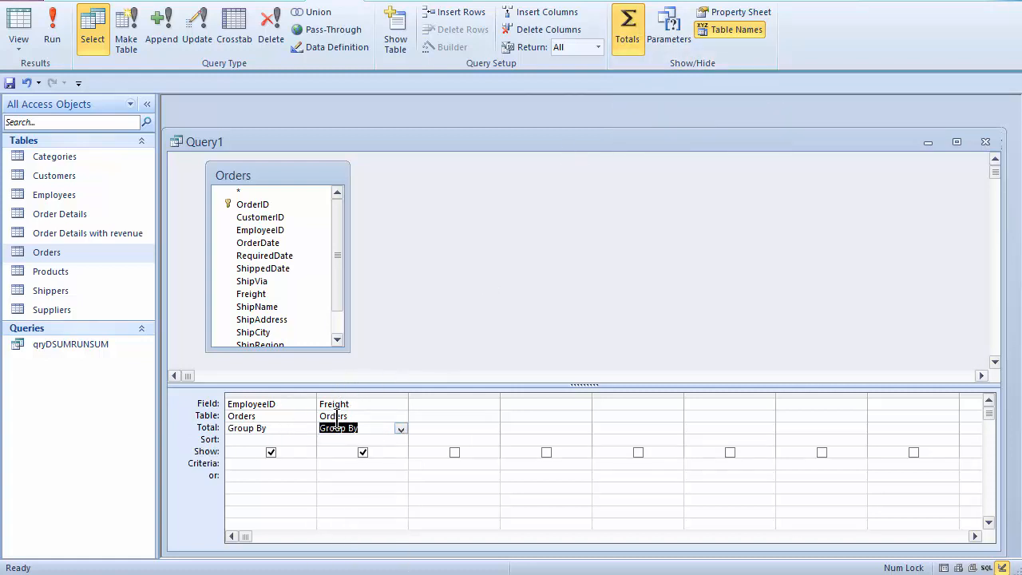
{"action": "left_click", "coordinate": [401, 429]}
{"action": "left_click", "coordinate": [347, 452]}
{"action": "left_click", "coordinate": [52, 30]}
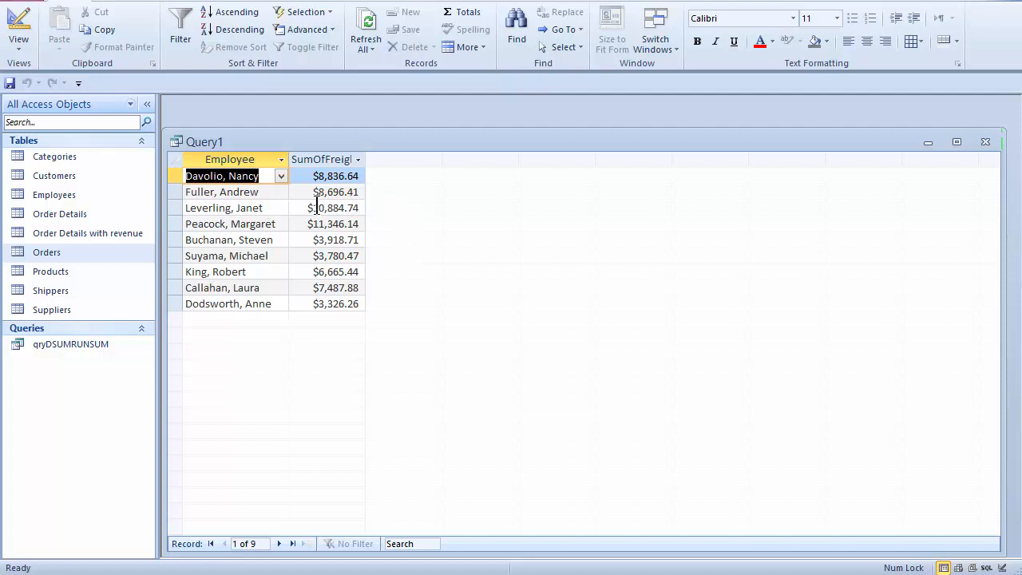
{"action": "left_click", "coordinate": [18, 21]}
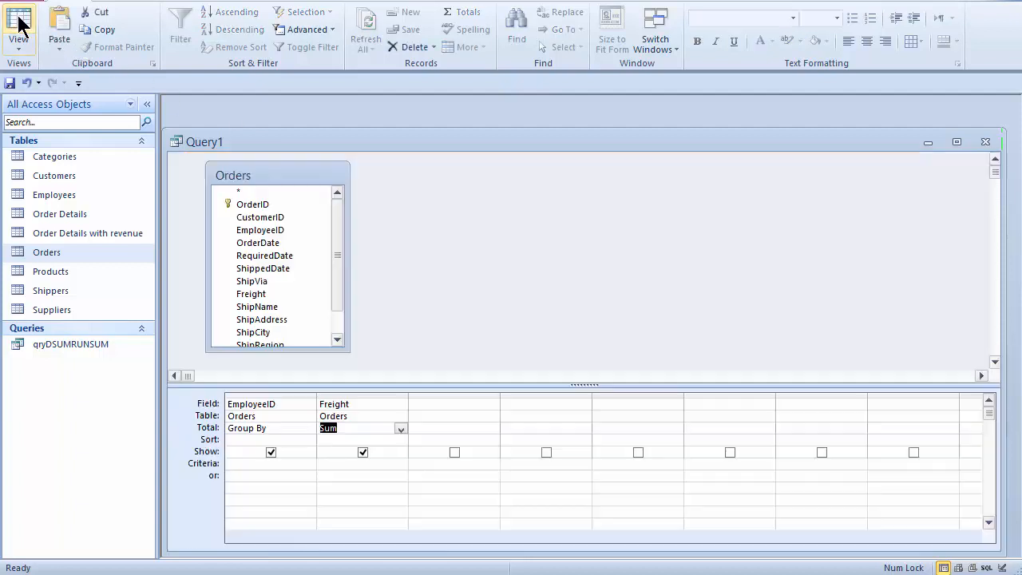
Step: Add OrderDate with the criterion Like [Approximate date:] and widen its grid column to show it
{"action": "double_click", "coordinate": [286, 242]}
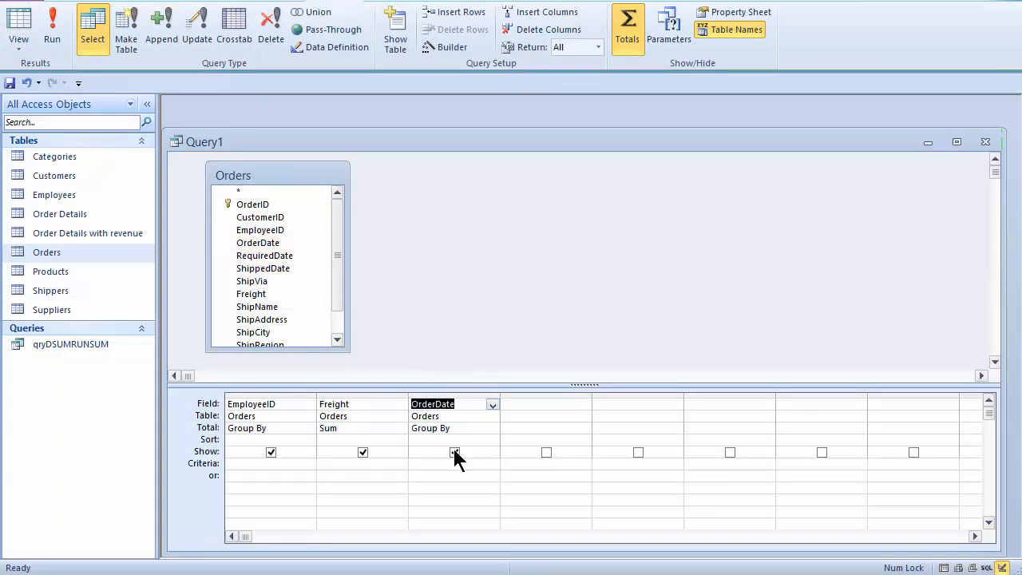
{"action": "left_click", "coordinate": [427, 462]}
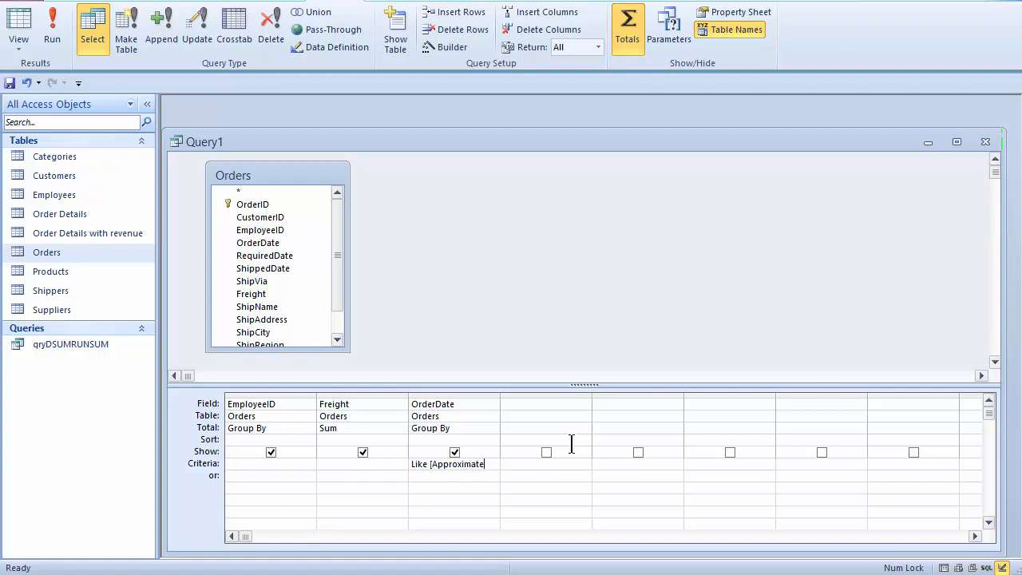
{"action": "type", "text": "ate:"}
{"action": "double_click", "coordinate": [501, 394]}
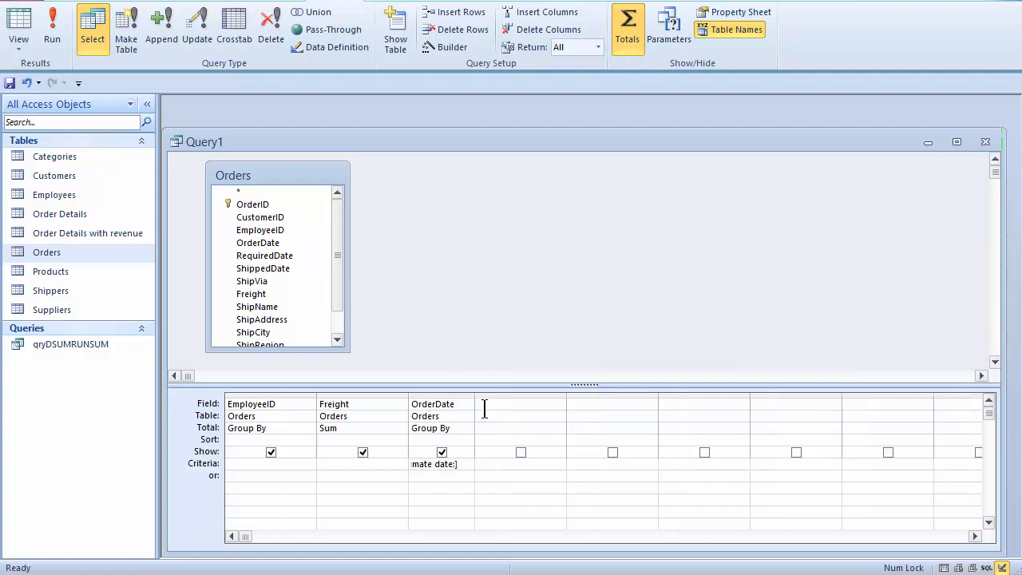
{"action": "left_click_drag", "start_coordinate": [475, 395], "coordinate": [579, 394]}
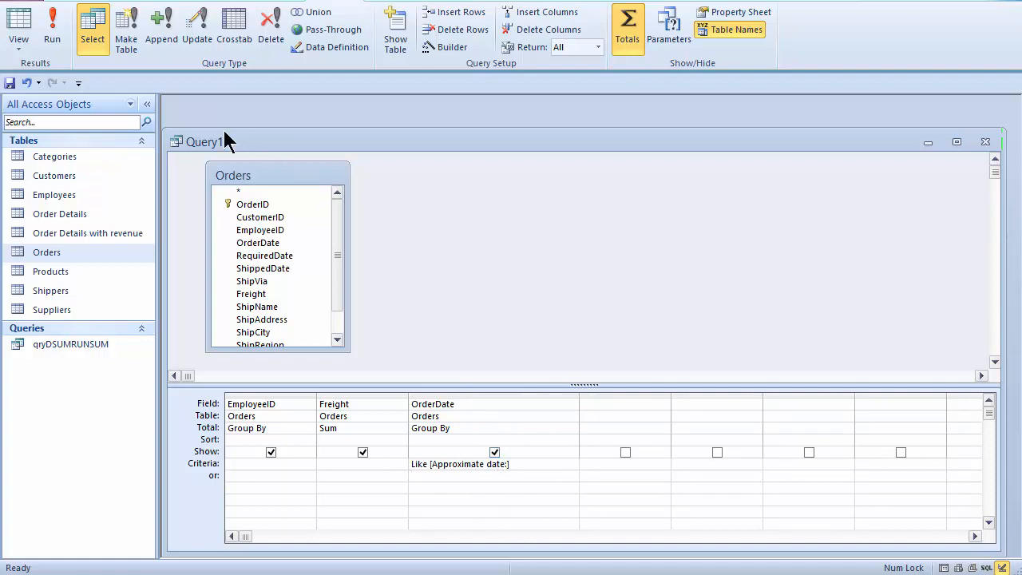
{"action": "left_click", "coordinate": [50, 26]}
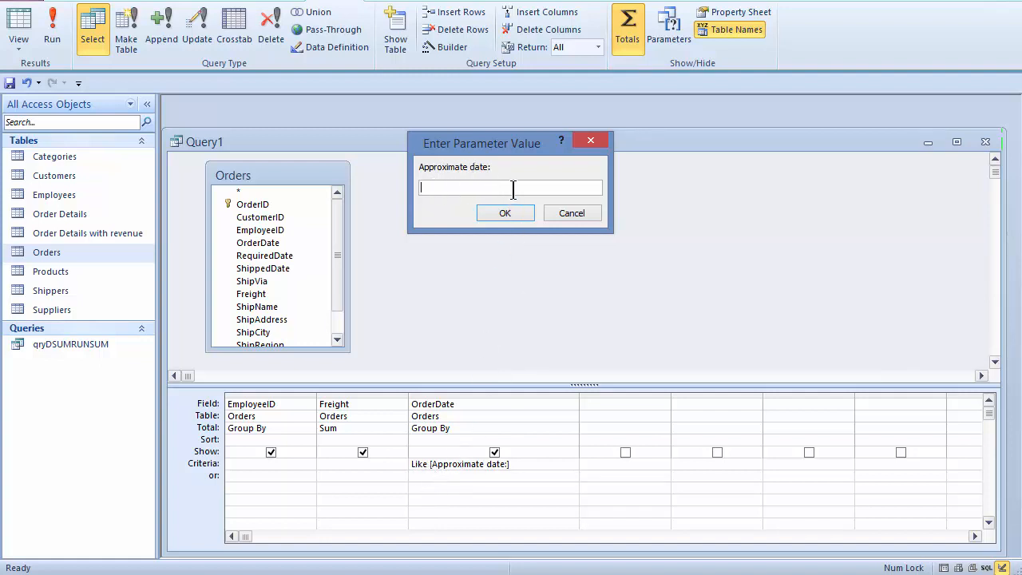
{"action": "left_click", "coordinate": [566, 215]}
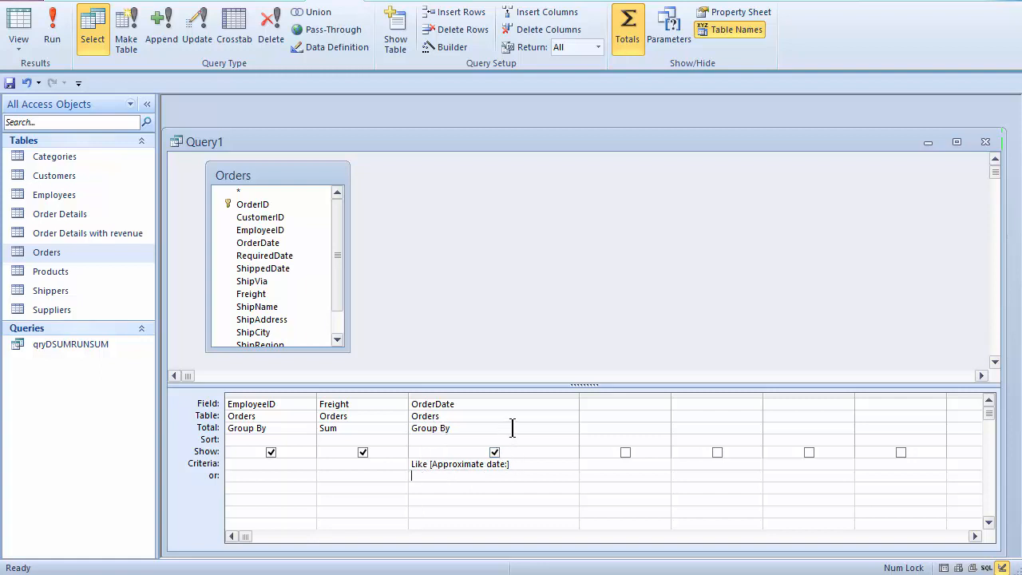
Step: Set OrderDate's Total row to Where
{"action": "left_click", "coordinate": [570, 426]}
{"action": "left_click", "coordinate": [571, 428]}
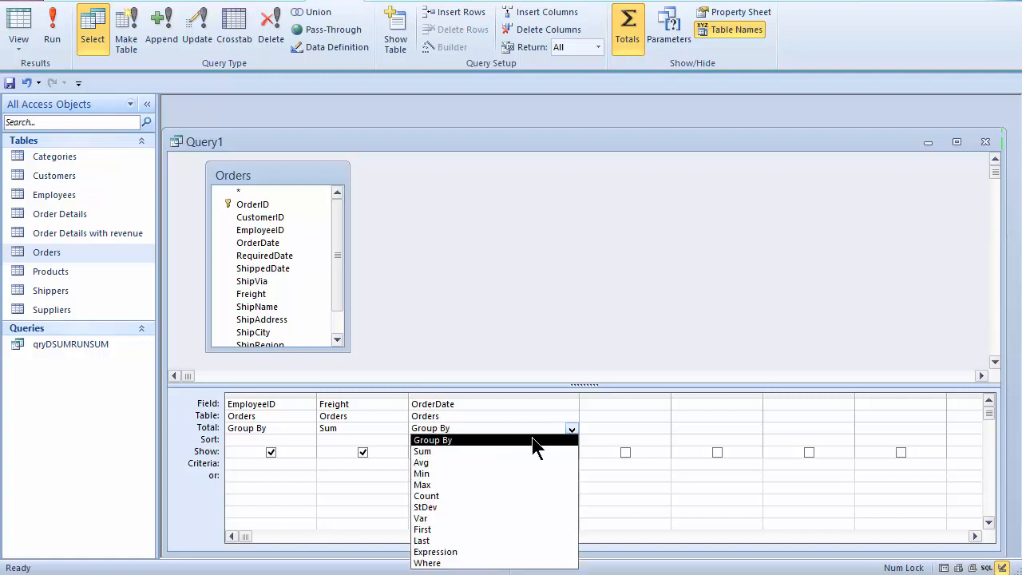
{"action": "left_click", "coordinate": [449, 564]}
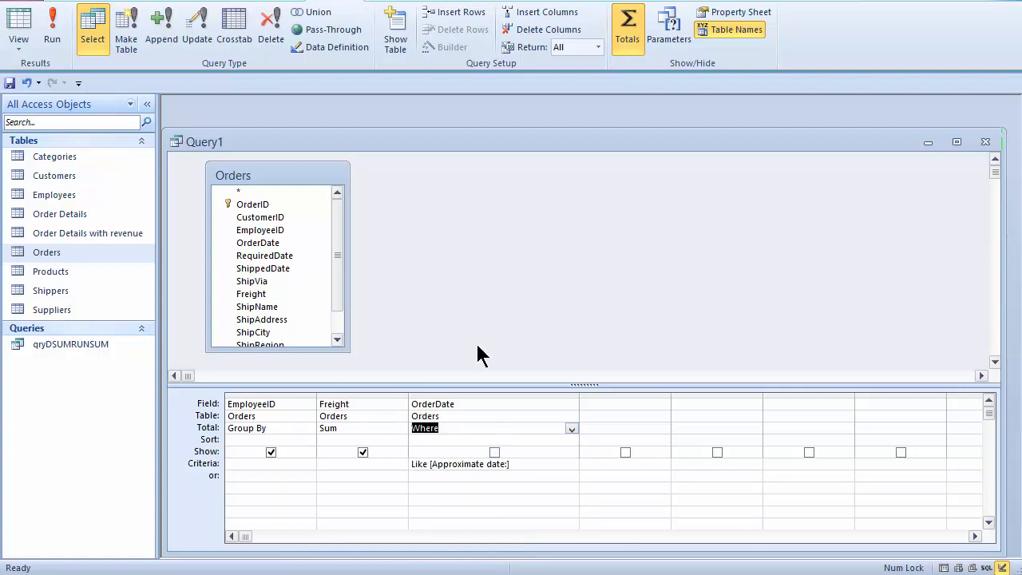
Step: Run the query with the date pattern 7/*/* and autofit the SumOfFreight column
{"action": "left_click", "coordinate": [51, 32]}
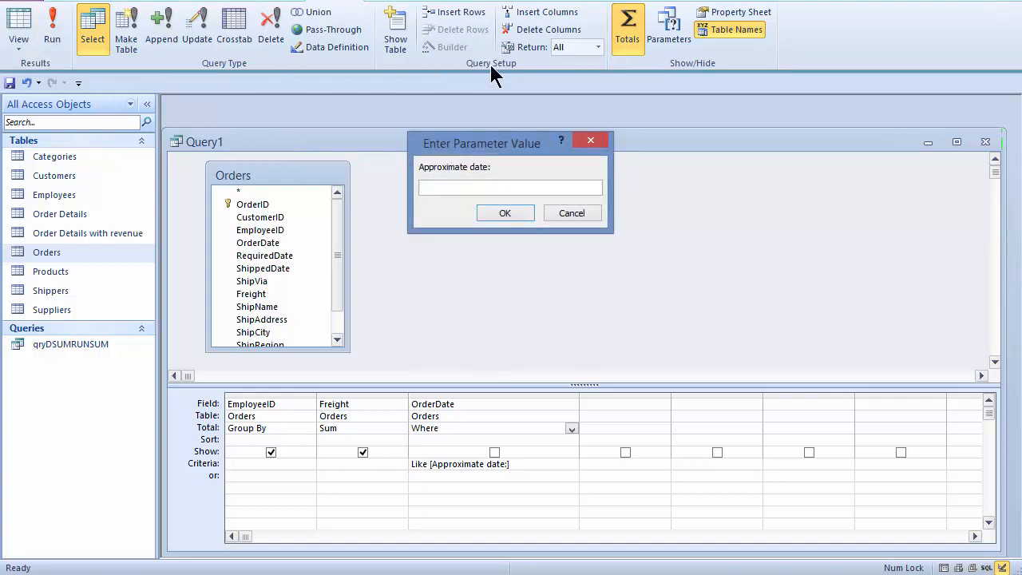
{"action": "type", "text": "7/*/*"}
{"action": "left_click", "coordinate": [506, 214]}
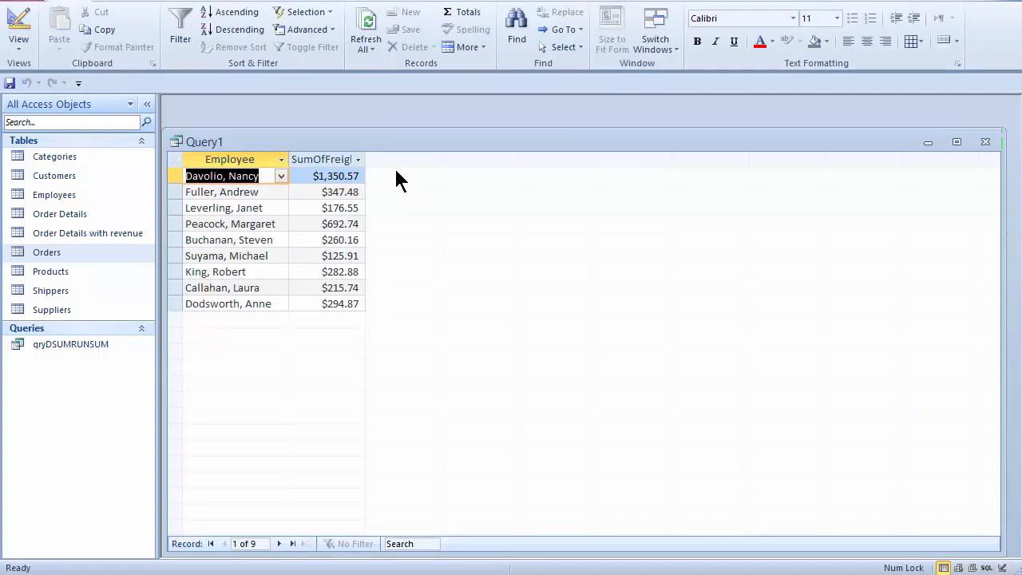
{"action": "double_click", "coordinate": [368, 159]}
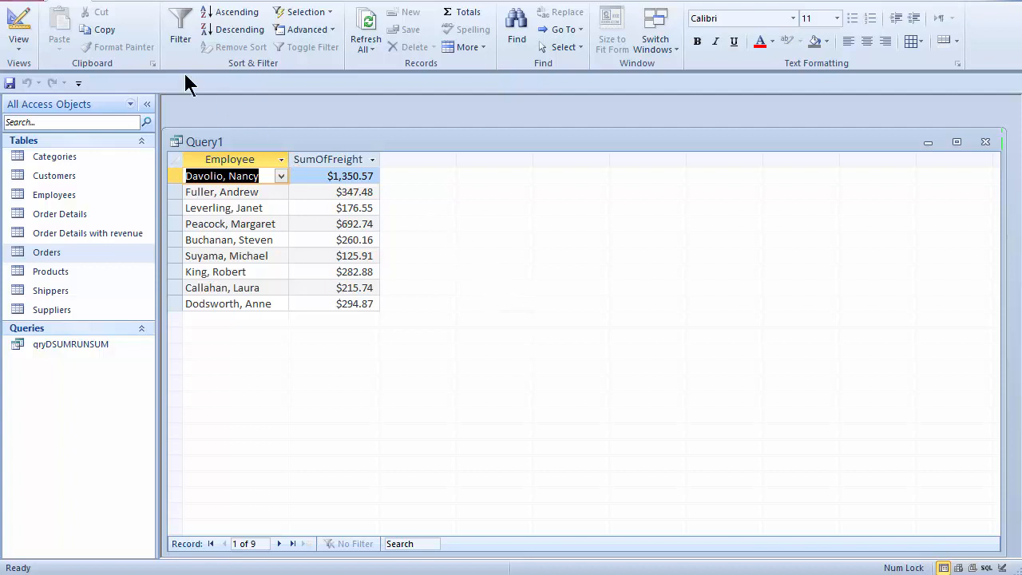
Step: Rerun Query1 with the */31/* date pattern, giving seven employee totals, then return to design
{"action": "left_click", "coordinate": [18, 26]}
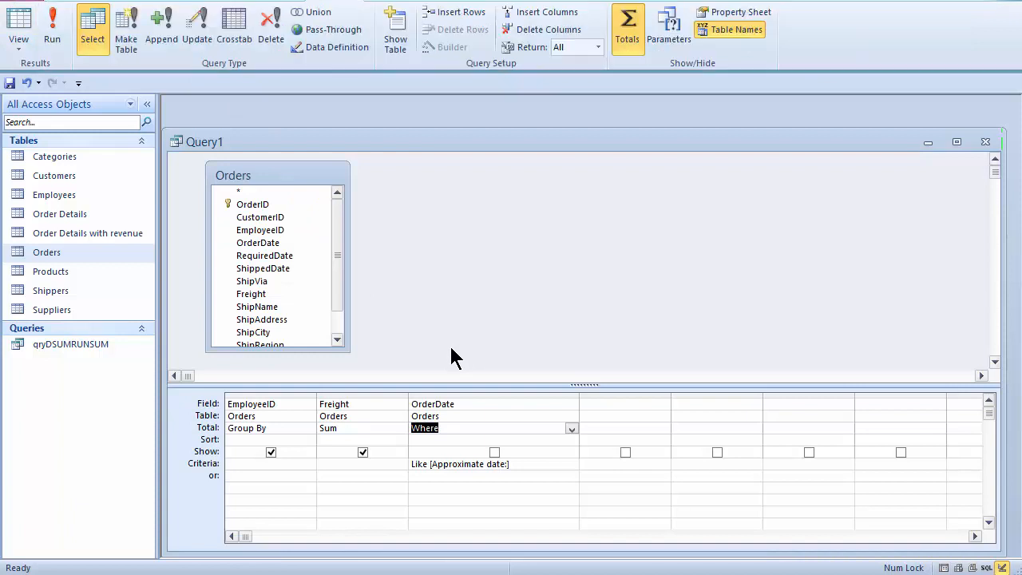
{"action": "left_click", "coordinate": [53, 29]}
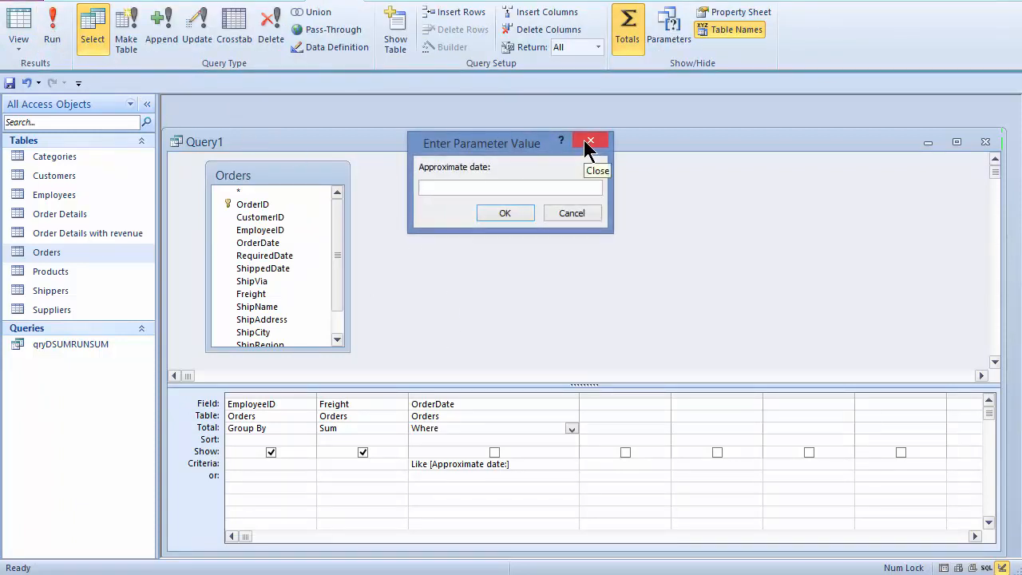
{"action": "type", "text": "*/31/*"}
{"action": "left_click", "coordinate": [510, 212]}
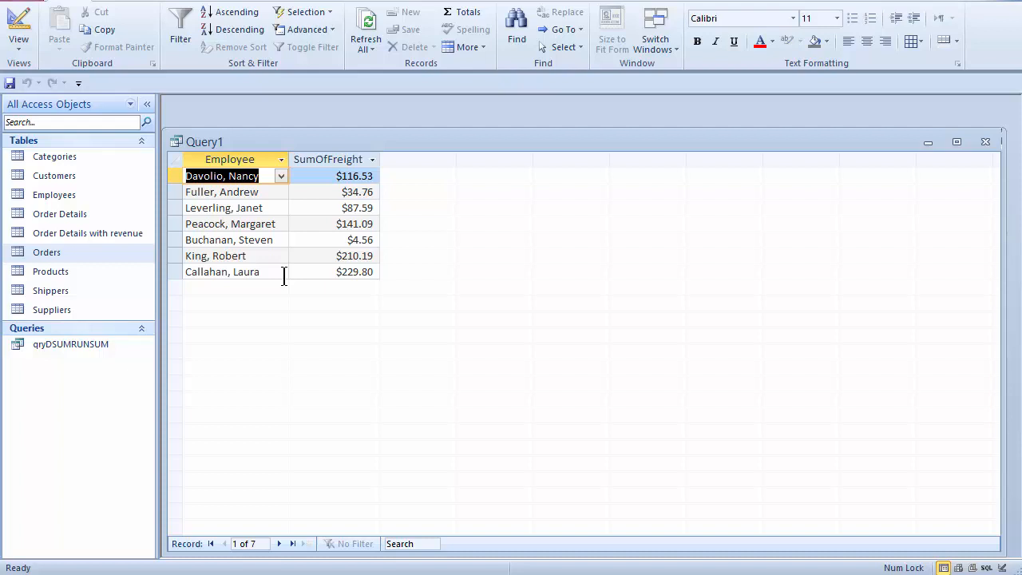
{"action": "left_click", "coordinate": [18, 24]}
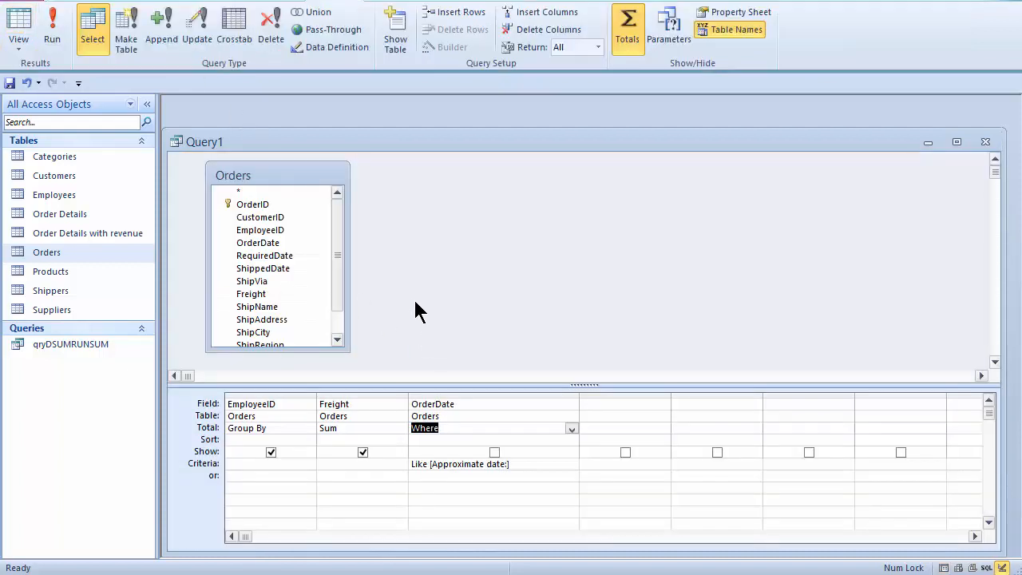
Step: Run Query1 with the date pattern */*/1998 to get nine employees' 1998 freight totals
{"action": "left_click", "coordinate": [52, 28]}
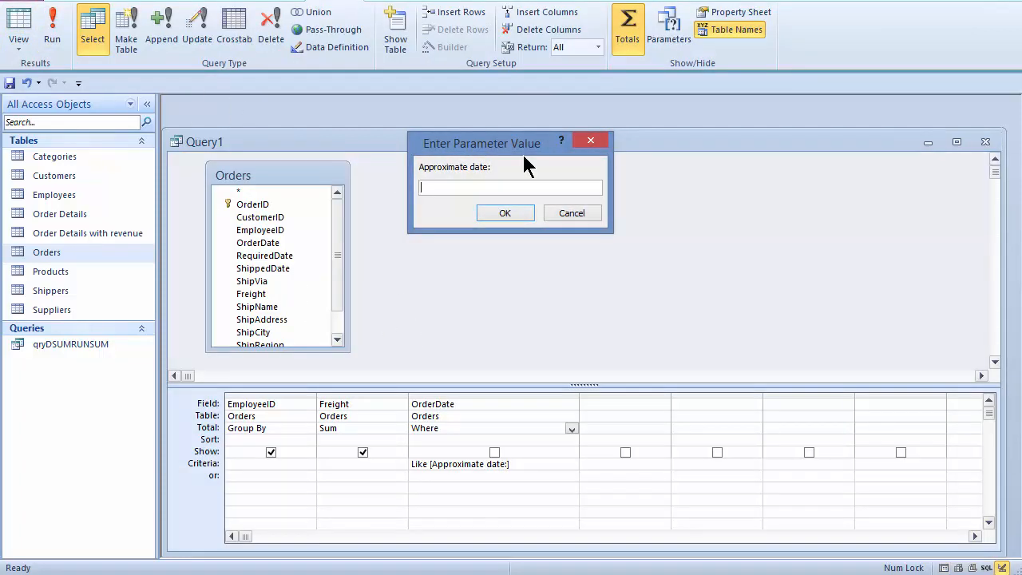
{"action": "type", "text": "*/*/1998"}
{"action": "left_click", "coordinate": [516, 217]}
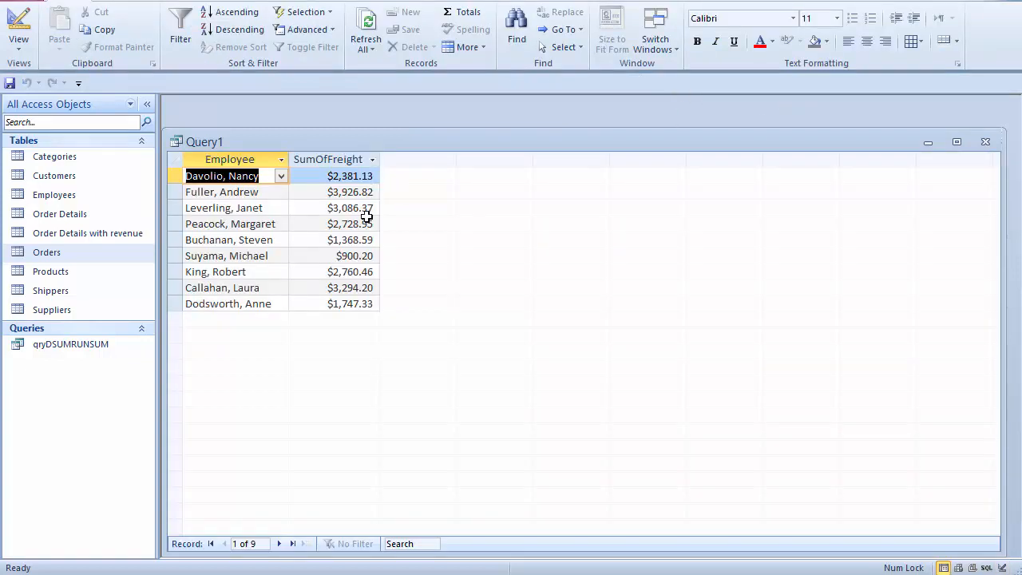